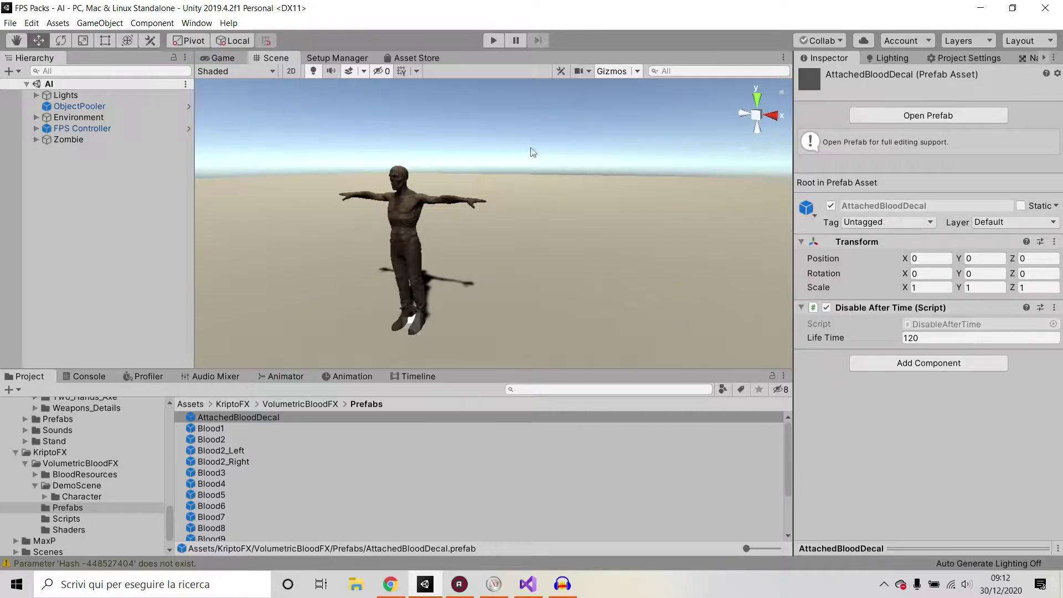
Step: Review the FPS Controller's inventory, shooting and movement script components and view the zombie standing in the scene
right_drag(533, 153, 260, 133)
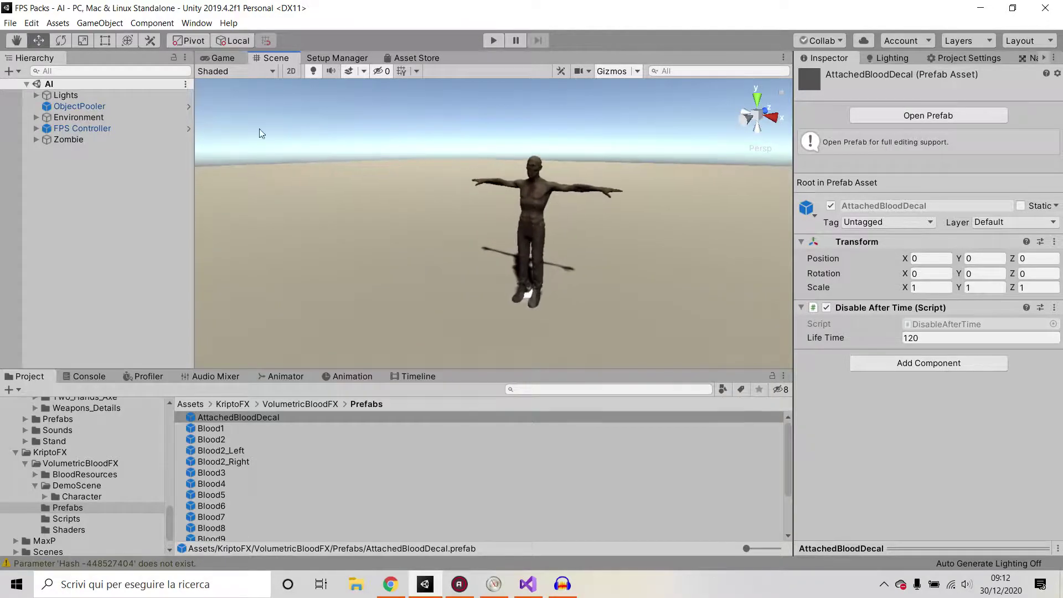
click(102, 128)
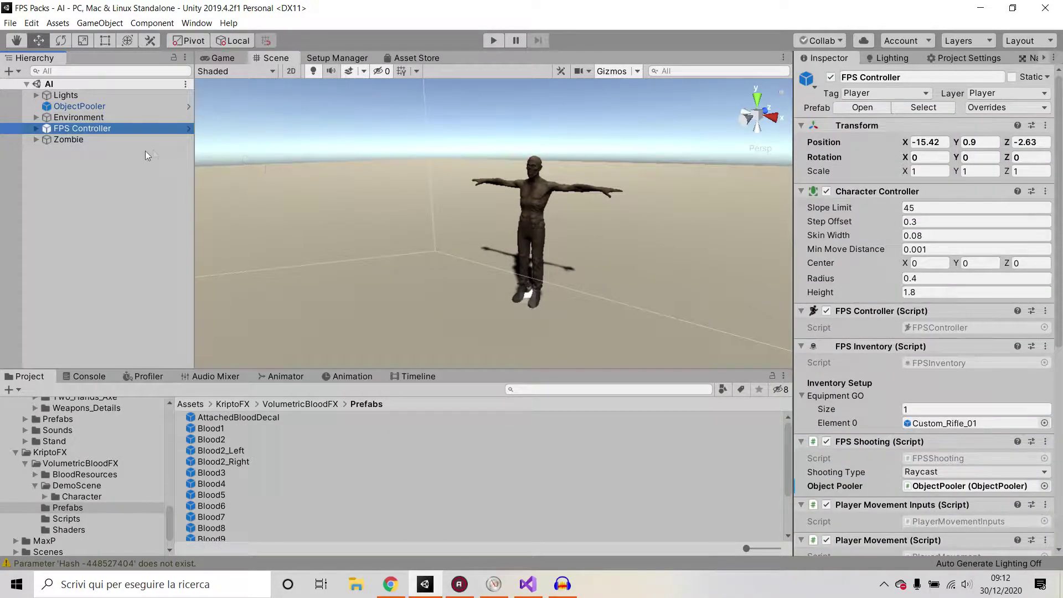
scroll(888, 305, down, 5)
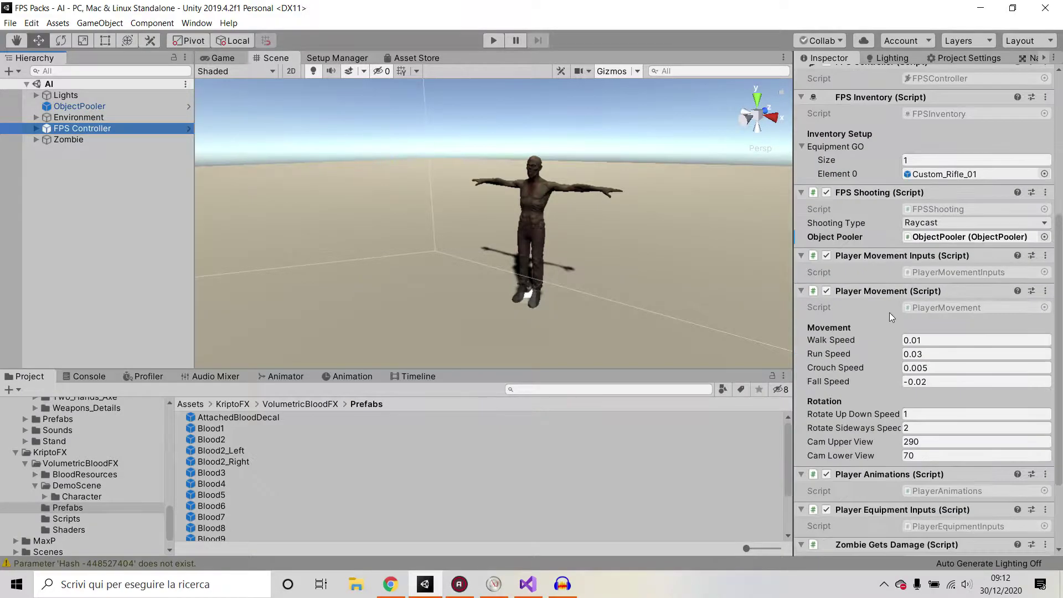
right_drag(676, 220, 635, 210)
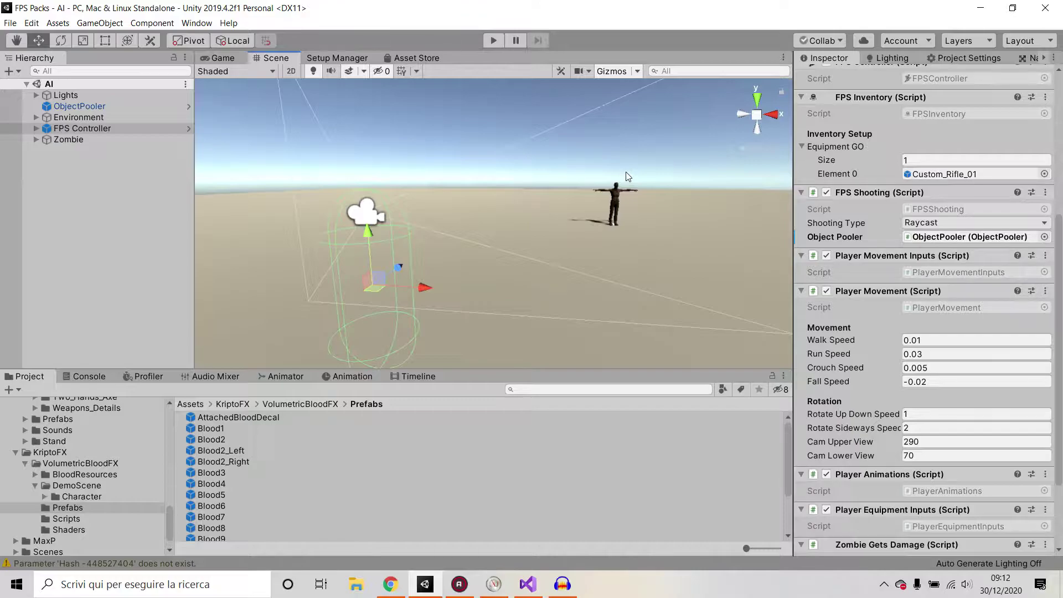
right_drag(509, 245, 584, 187)
key(w)
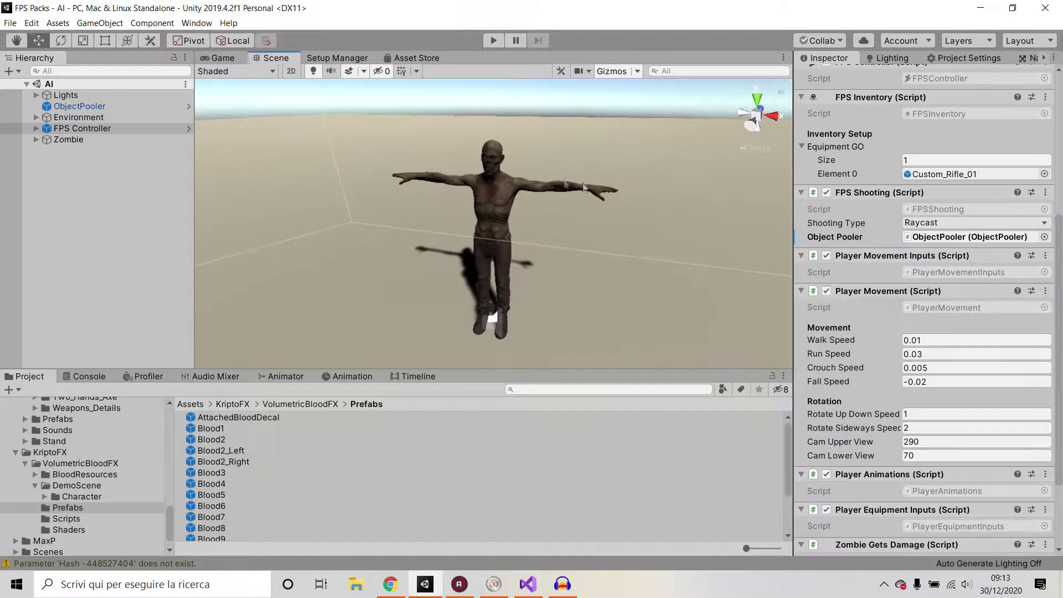
key(f)
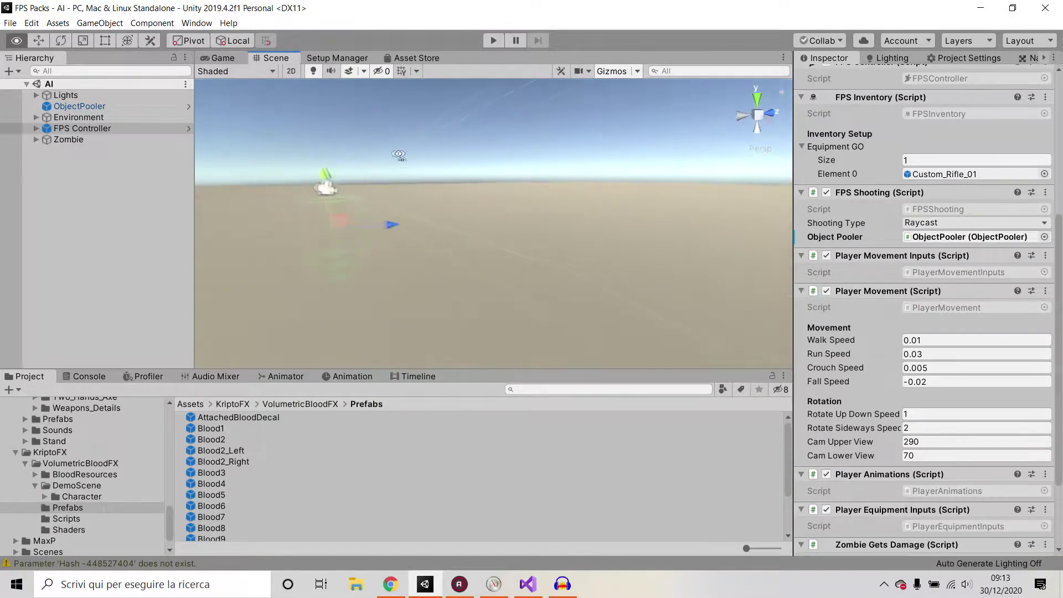
Step: Play-test the scene by moving around the zombie and shooting it with the rifle, and end the test
click(495, 39)
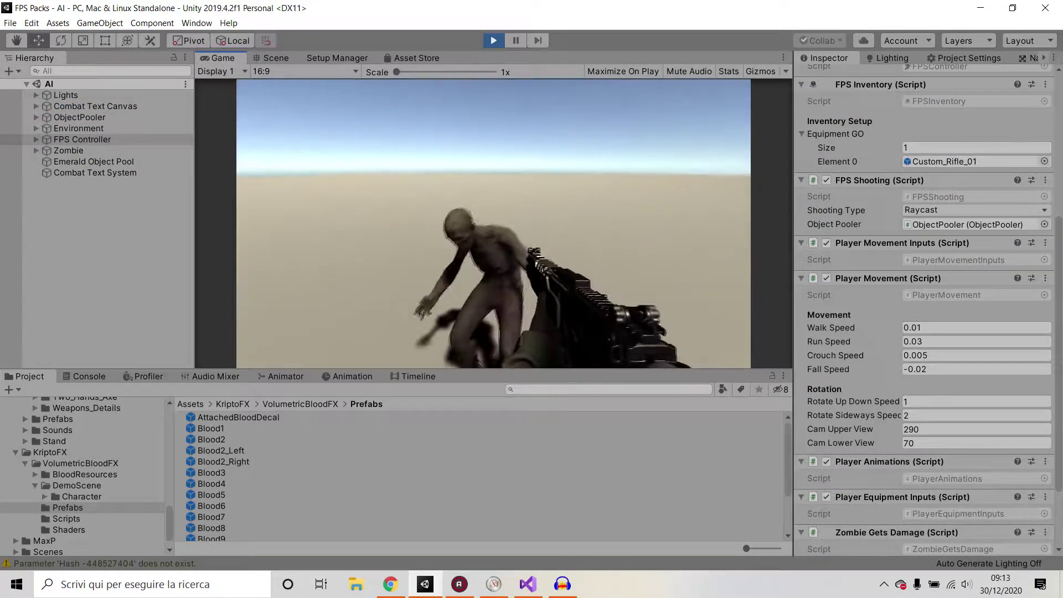
key(s)
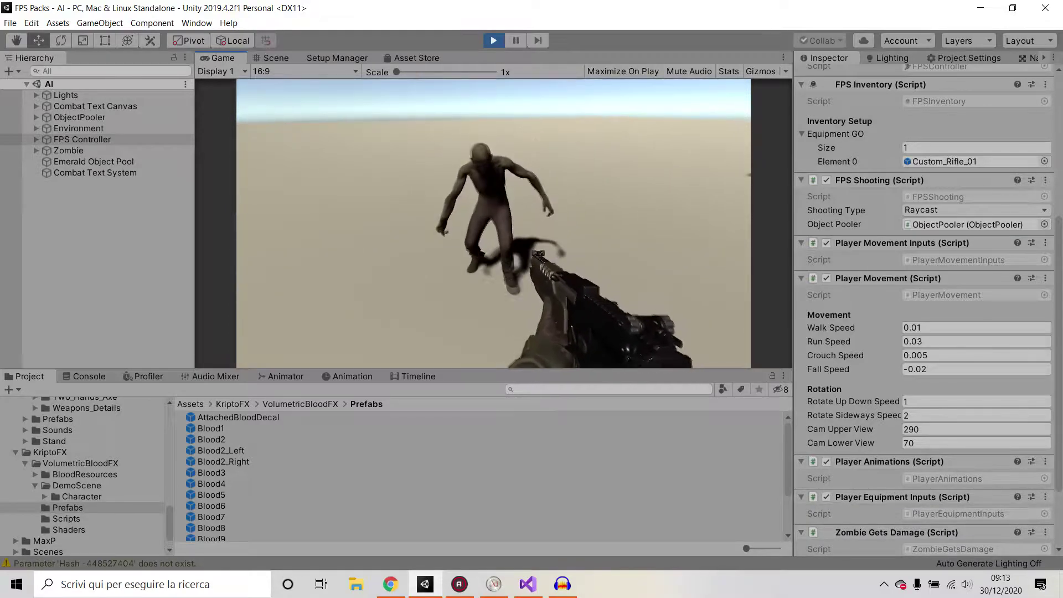
key(shift+w)
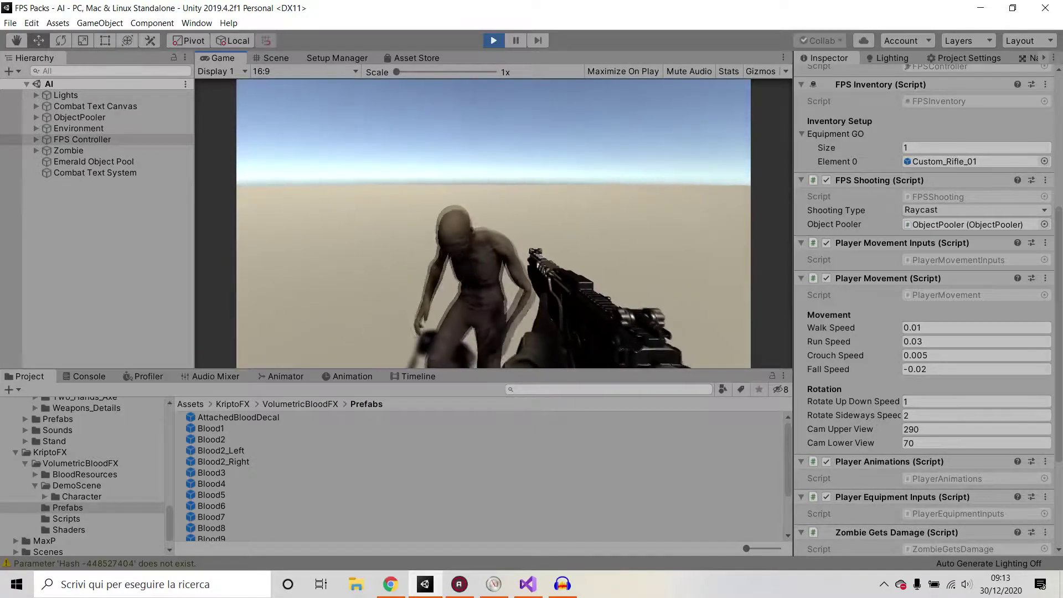
key(shift+w)
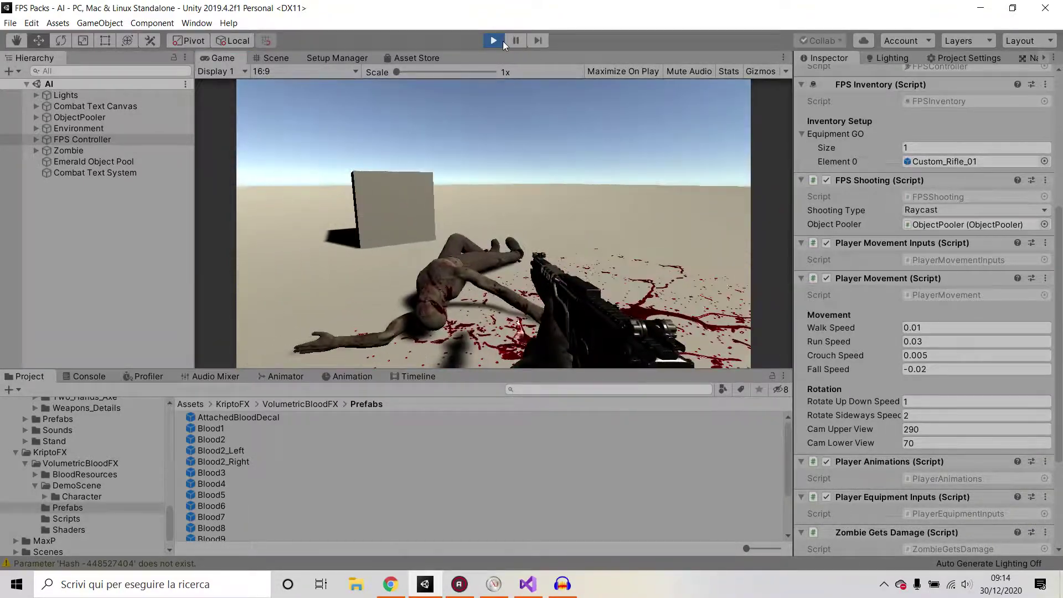
click(500, 41)
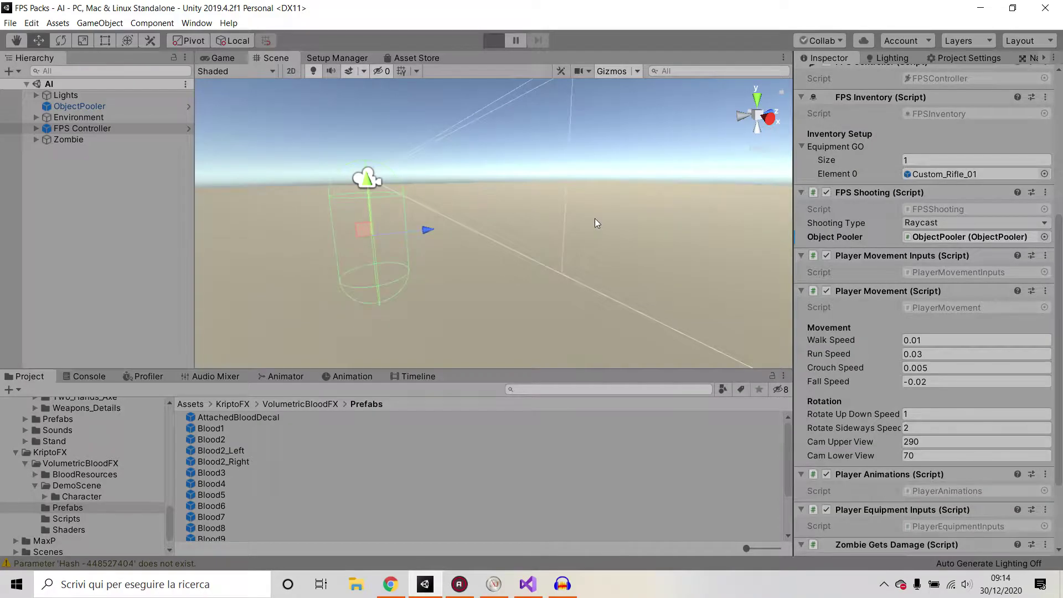
Step: Run the scene again and shoot the zombie several times while aiming through the rifle's sight
key(ctrl+p)
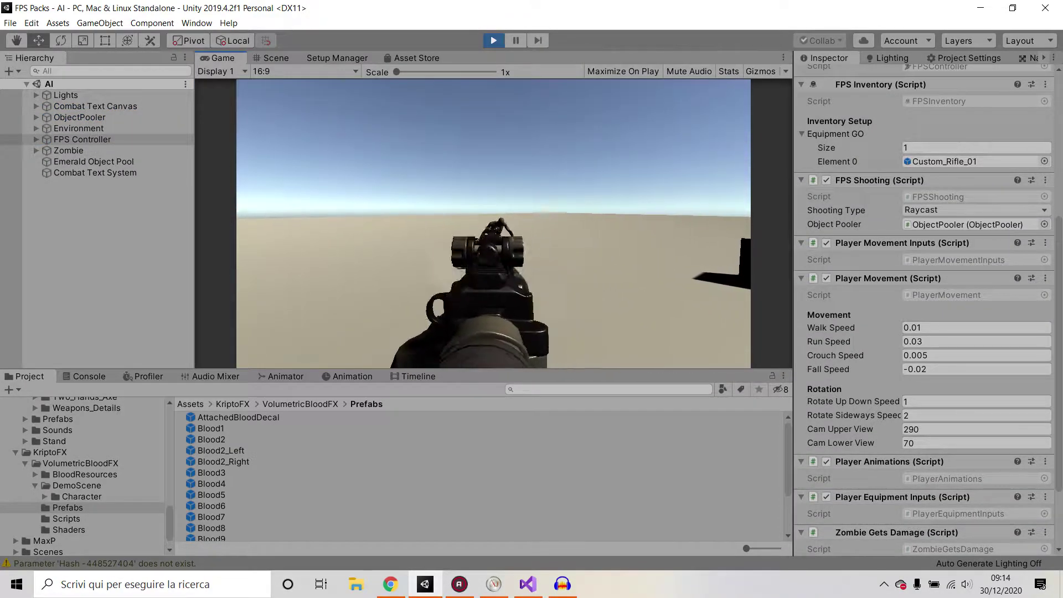
click(494, 224)
click(493, 223)
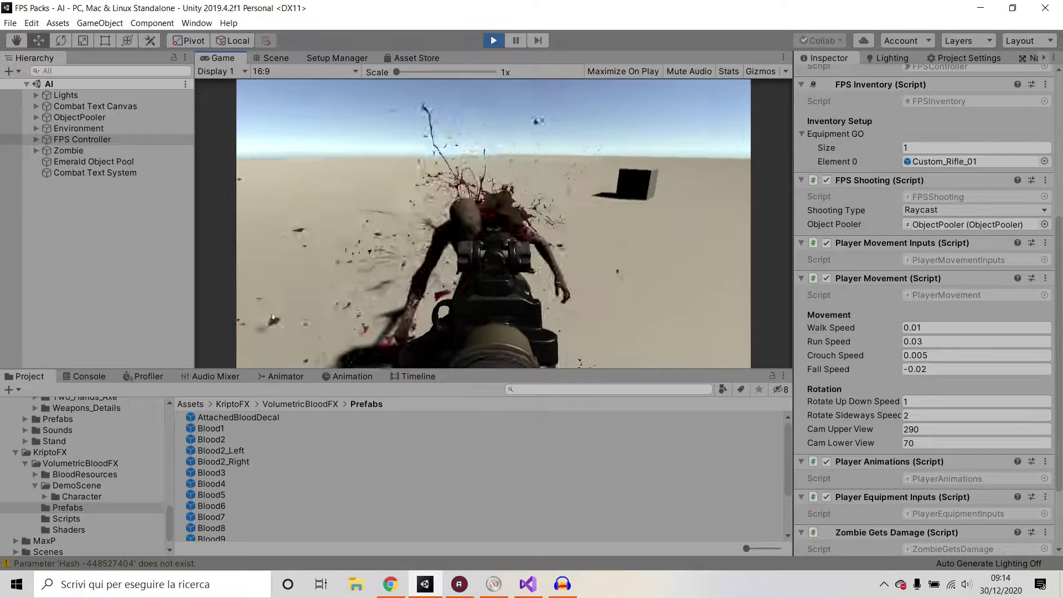
click(493, 224)
key(w)
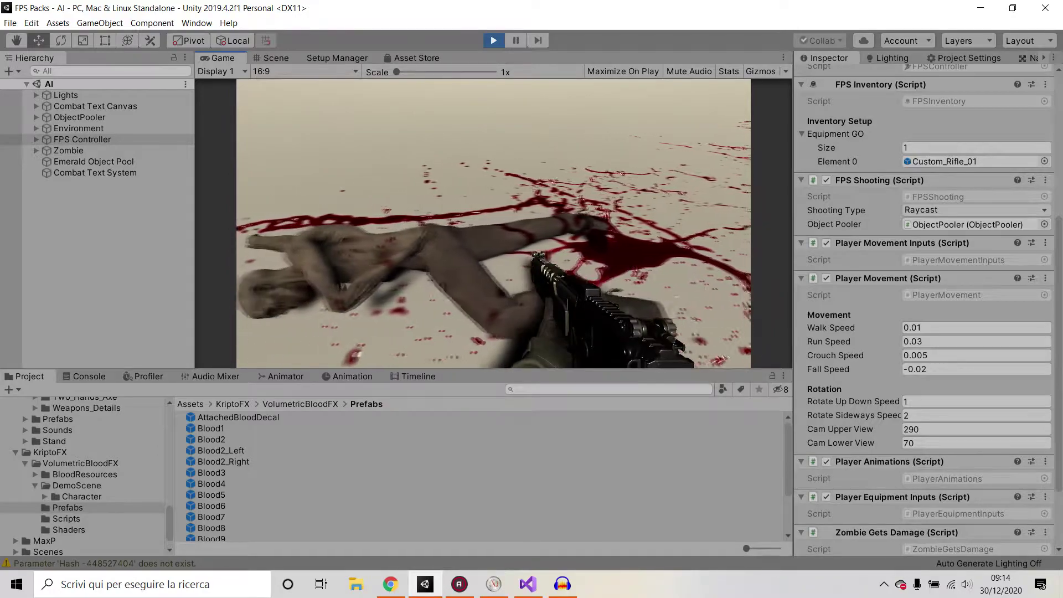
Step: Check the pooled clones under ObjectPooler and inspect the blood decals around the fallen zombie before ending the test
click(36, 117)
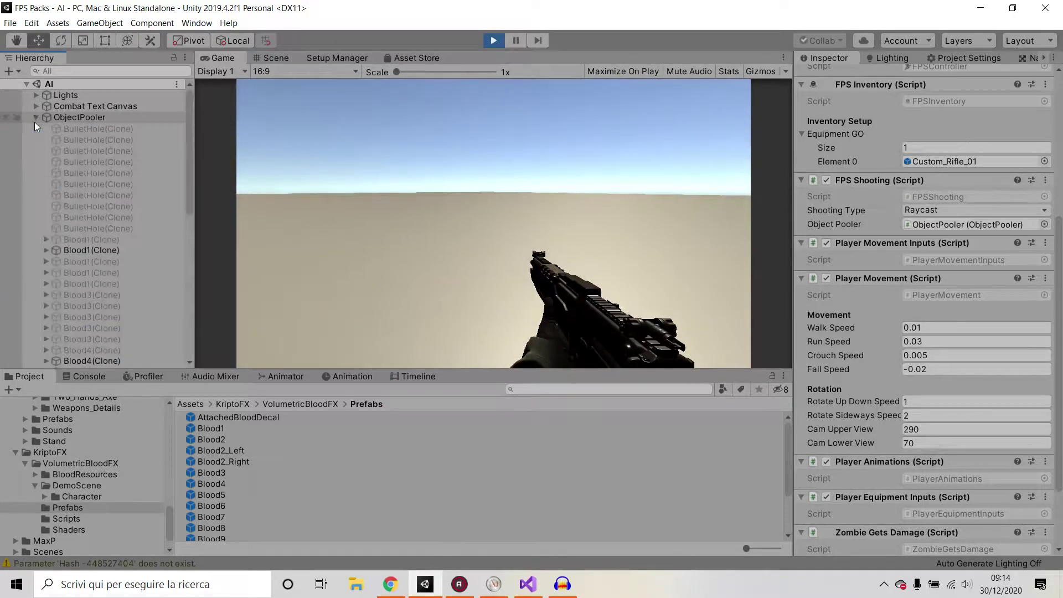
click(36, 117)
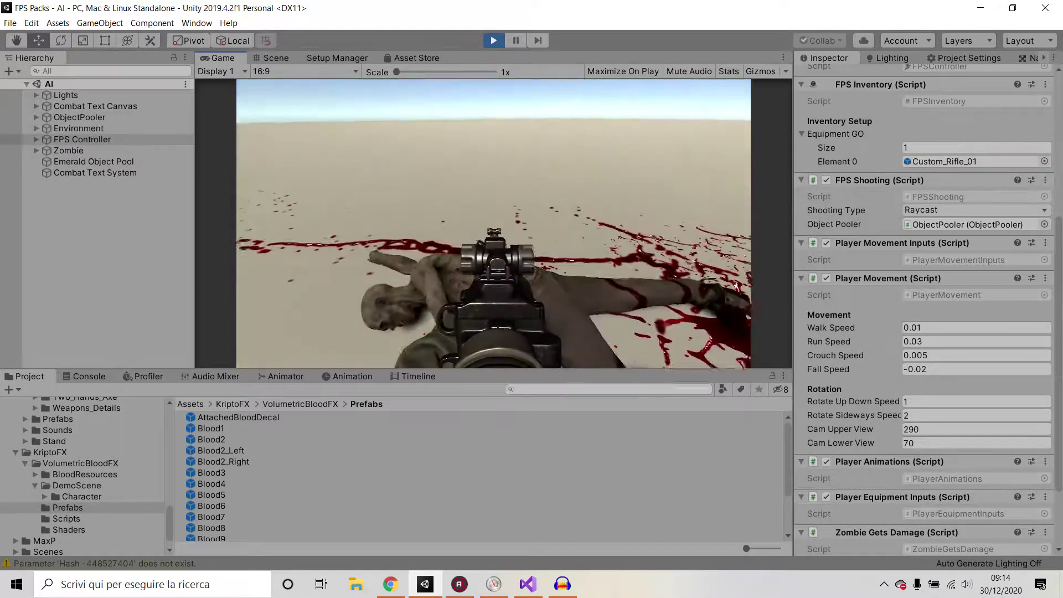
key(w)
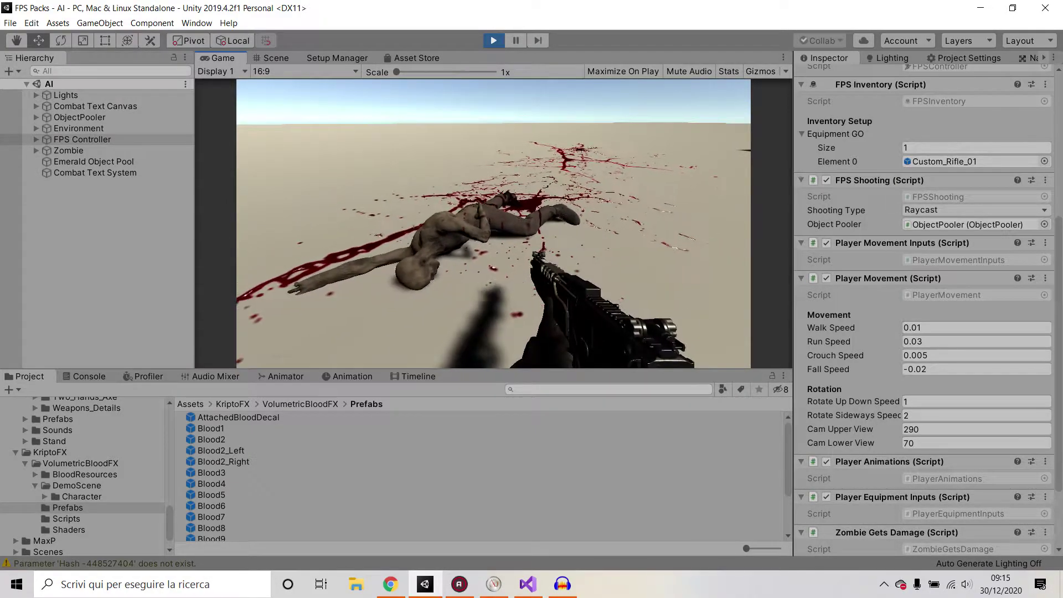
key(w)
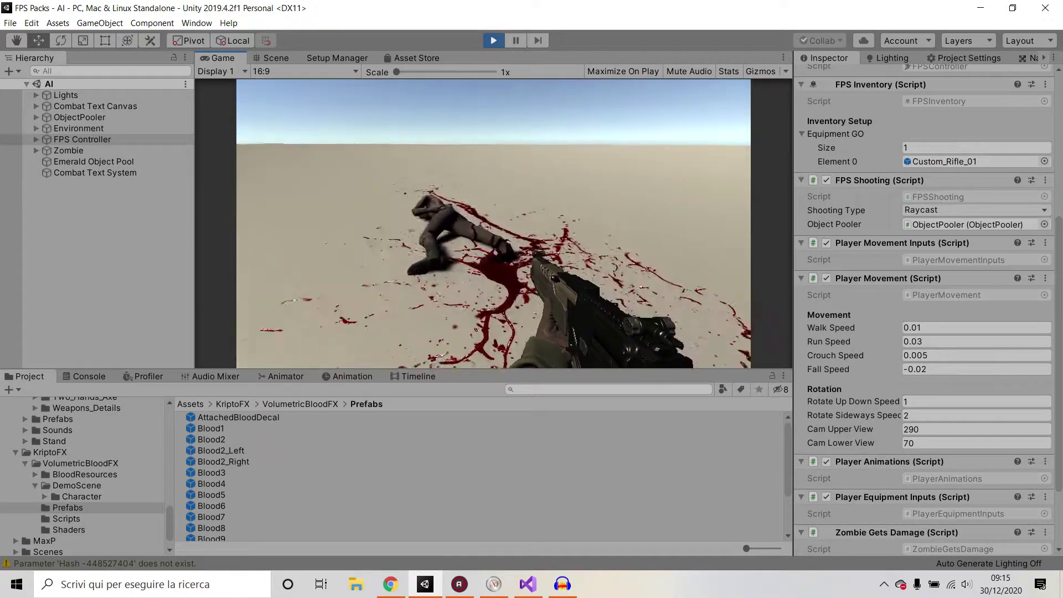
key(w)
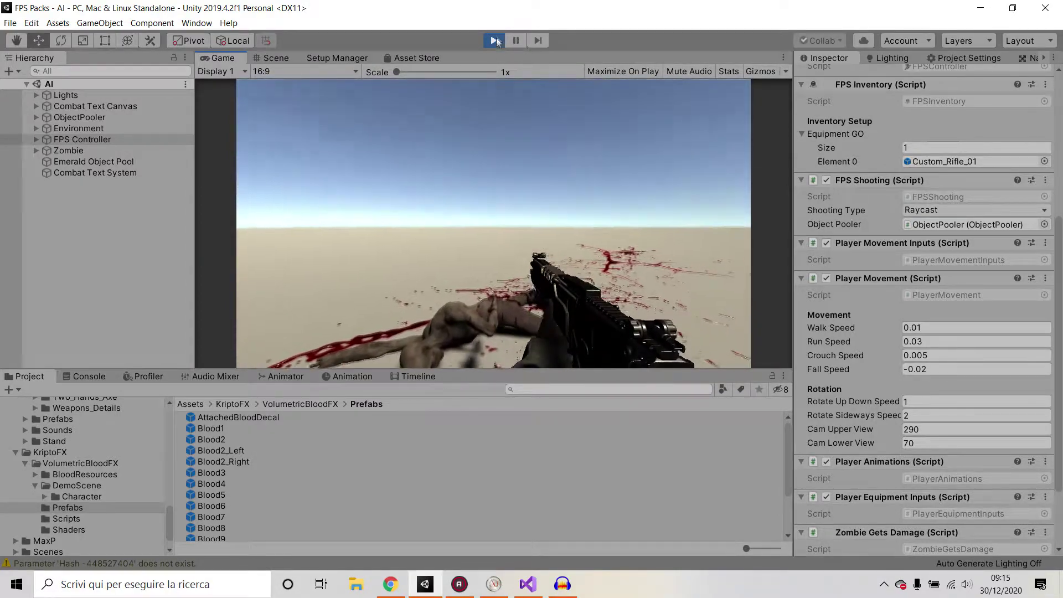
click(494, 40)
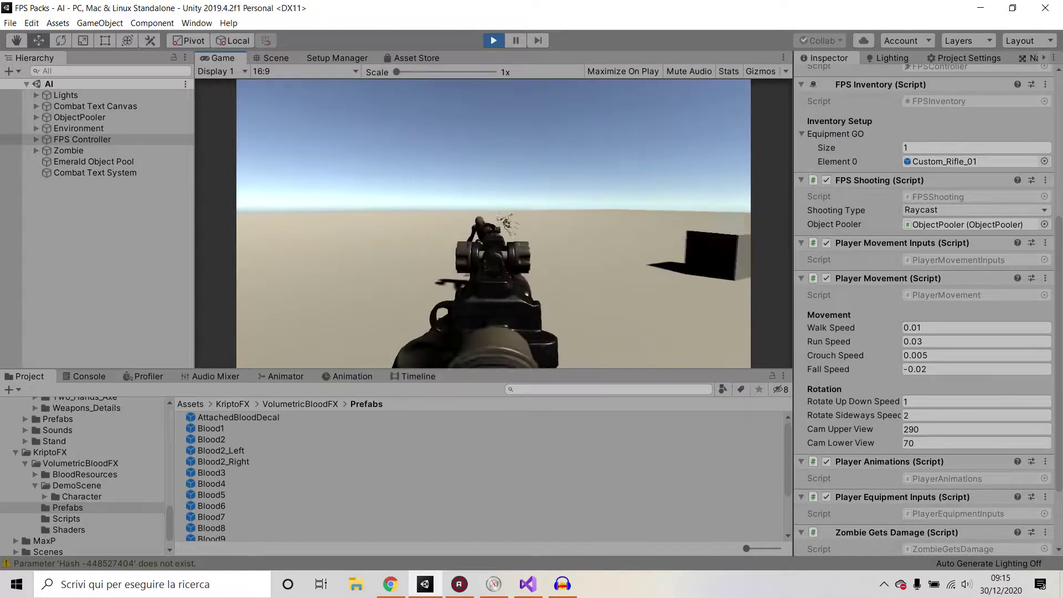
Step: Shoot the zombie in a fresh play test, walk around its body to inspect the blood decals, and stop play mode
click(493, 223)
key(shift+w)
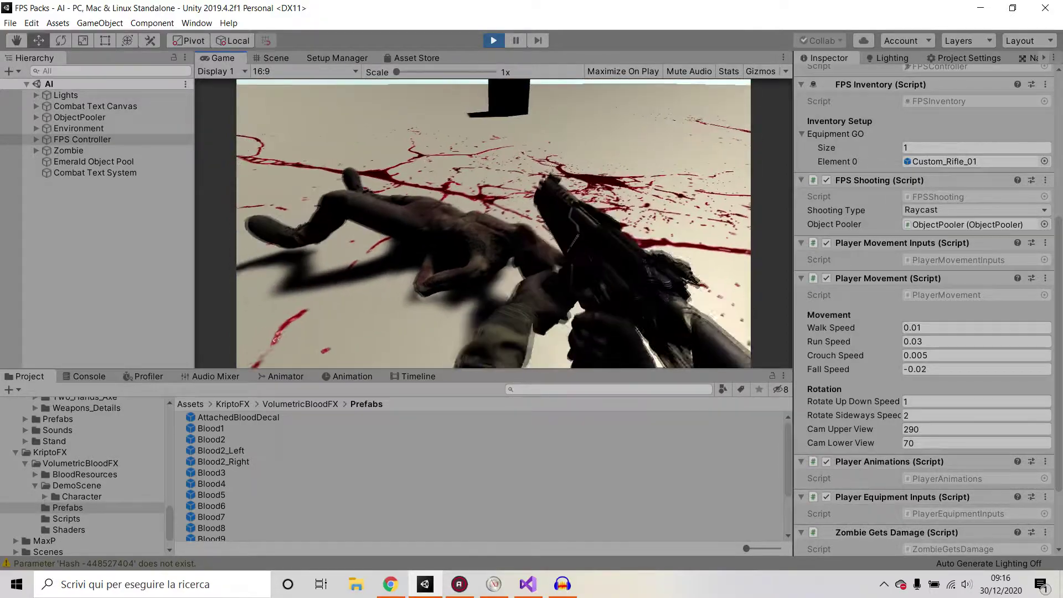
key(w)
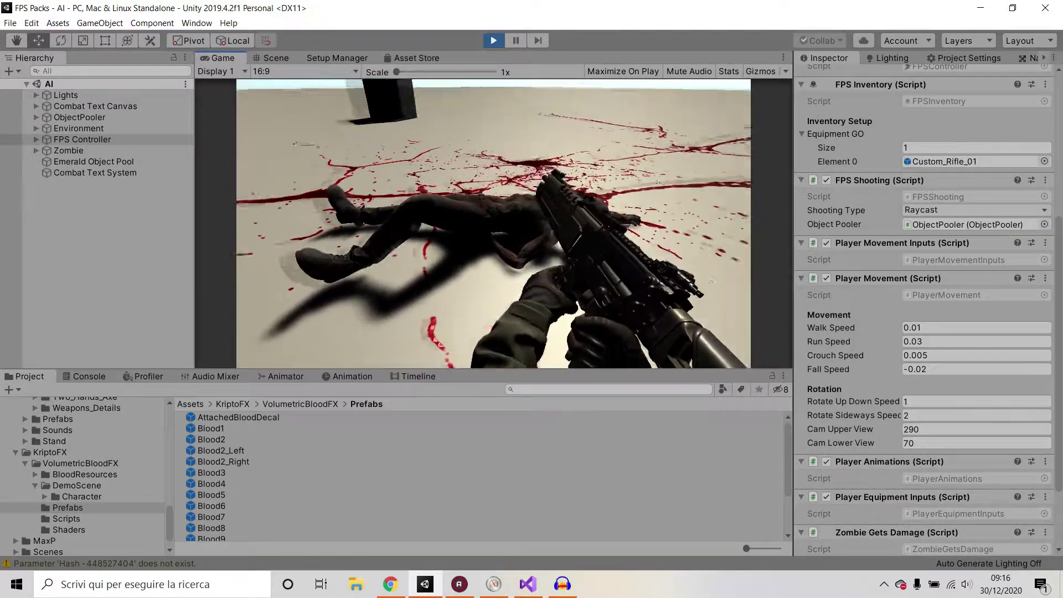
key(d)
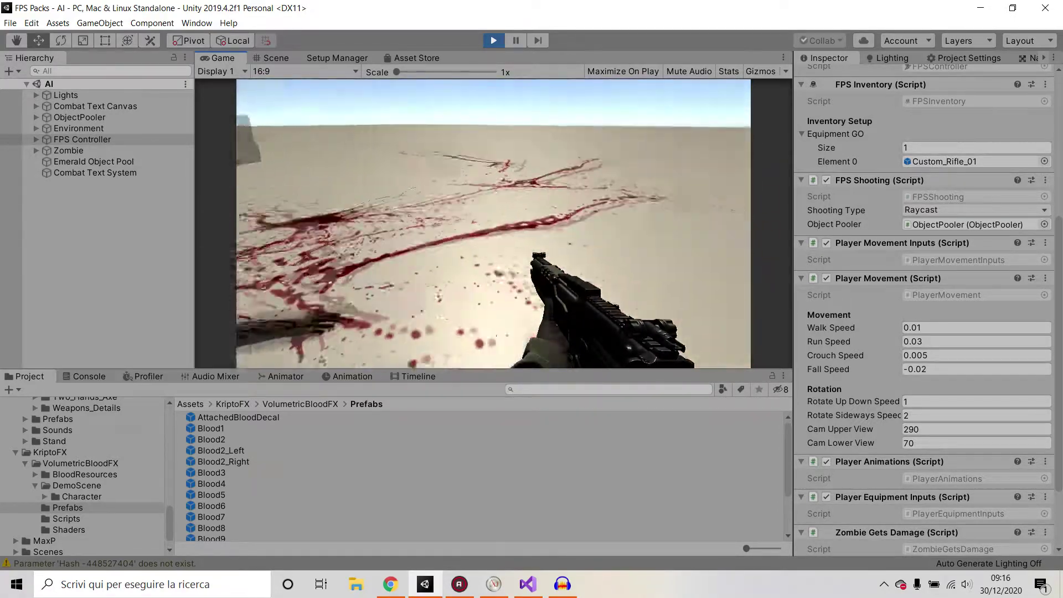
key(w)
key(w)
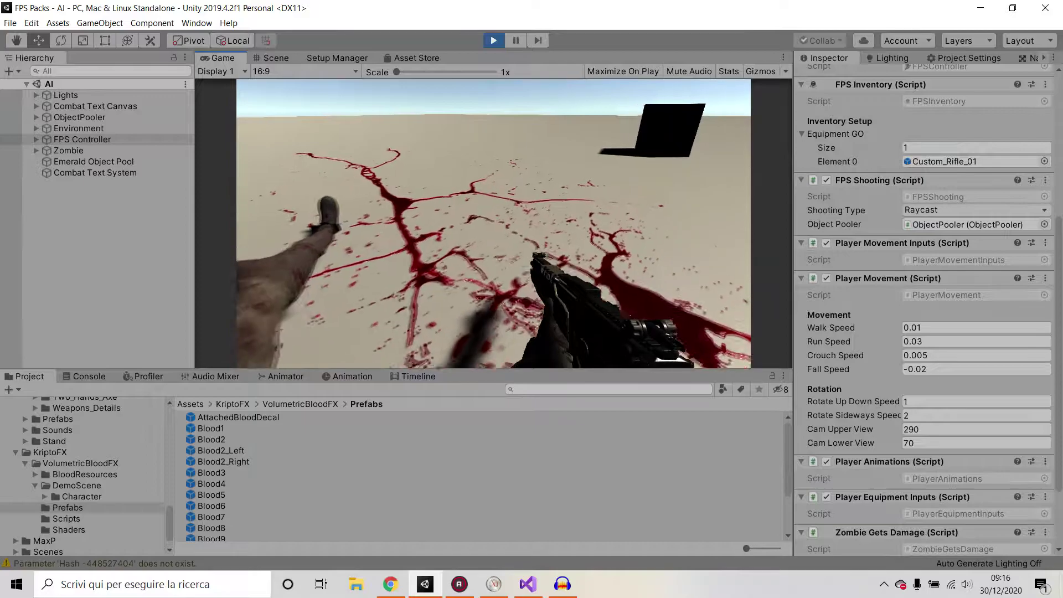
key(Escape)
click(493, 40)
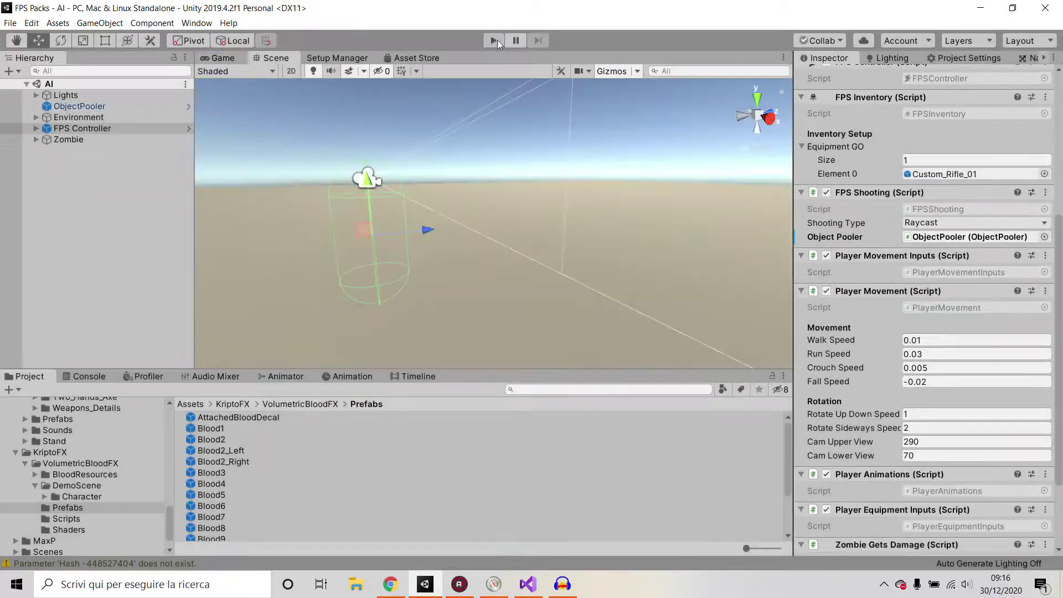
Step: Pause a new play test and examine the zombie, the rifle and the player's collider from several angles in the Scene view
key(ctrl+p)
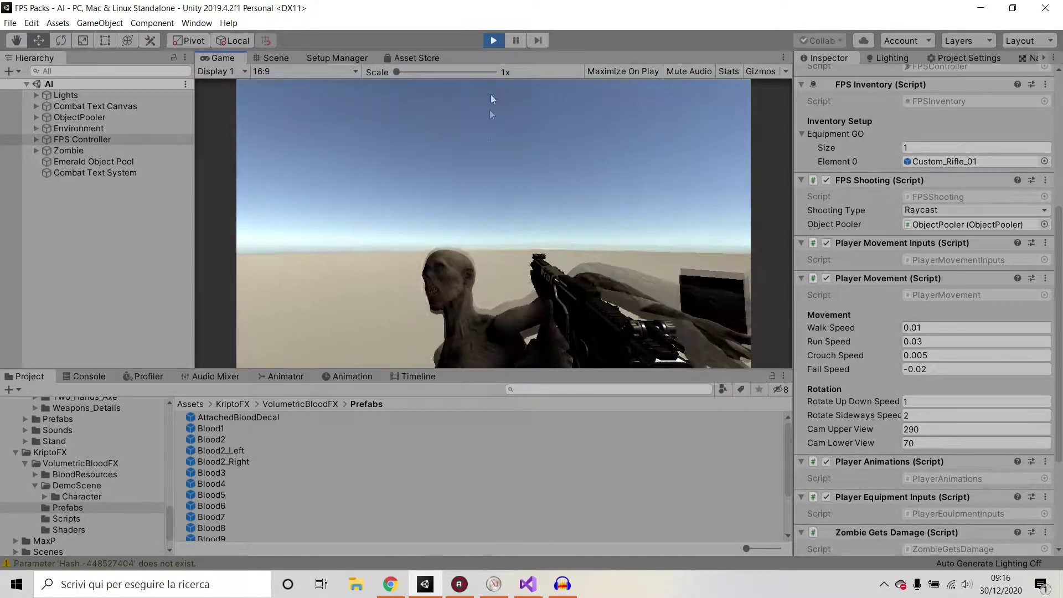
click(515, 40)
key(ctrl+1)
alt+drag(595, 187, 951, 235)
right_drag(952, 235, 952, 195)
key(q)
key(a)
key(e)
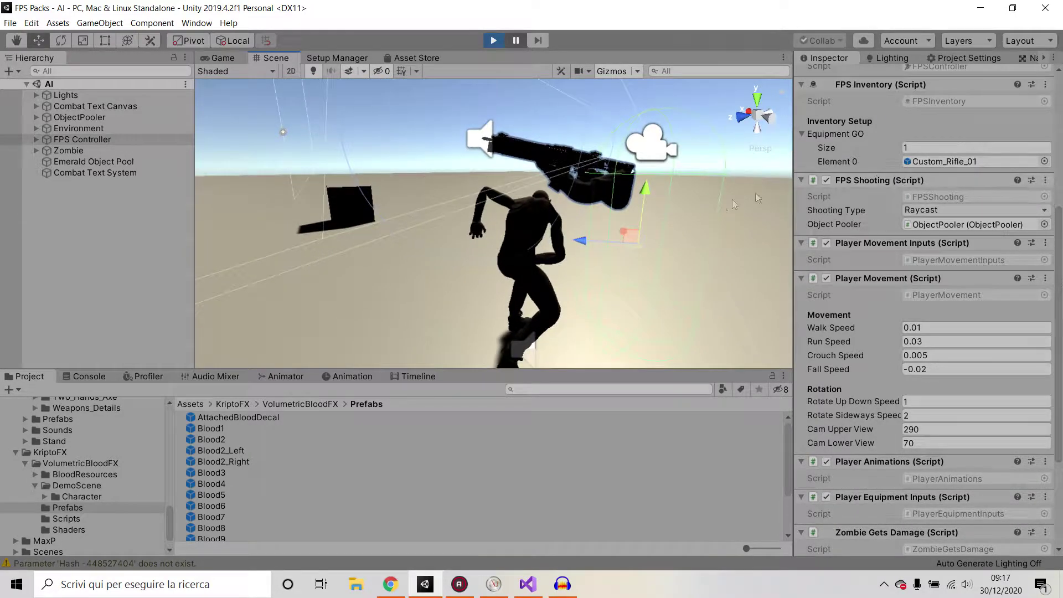
alt+drag(756, 194, 599, 201)
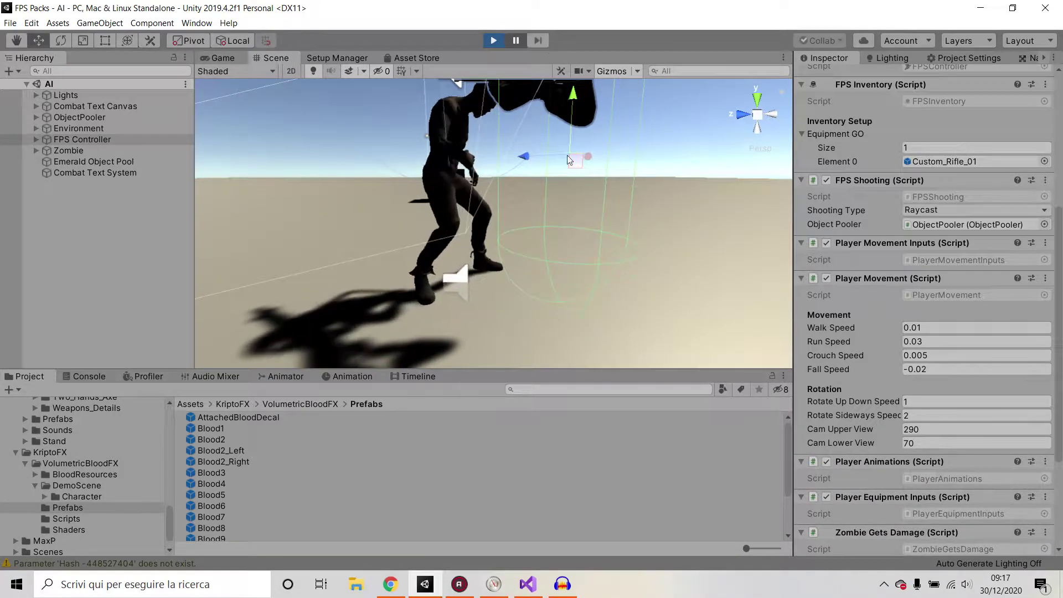
right_drag(567, 155, 565, 136)
key(e)
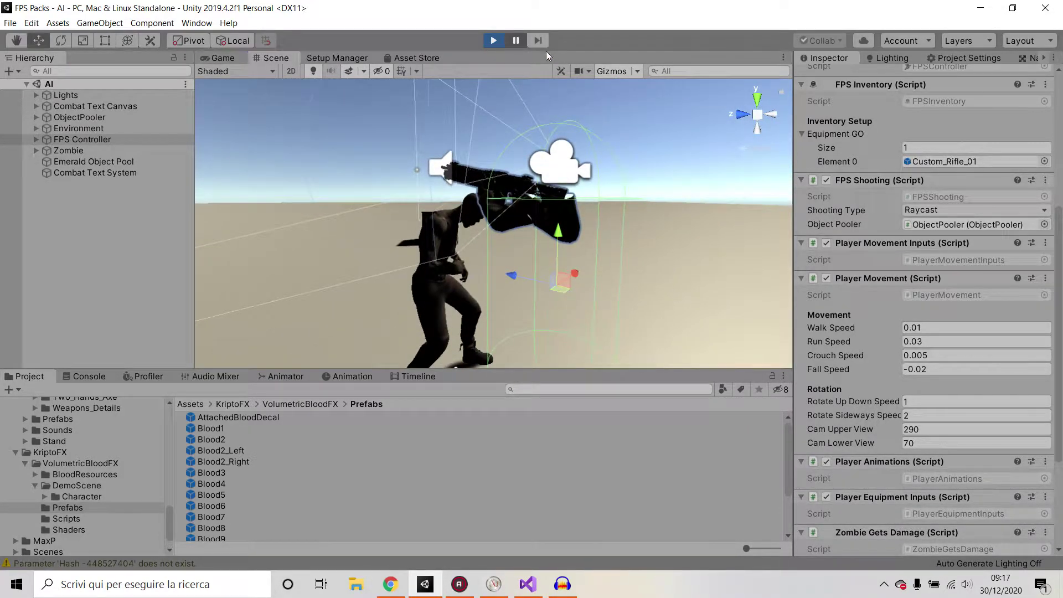
alt+drag(467, 248, 354, 139)
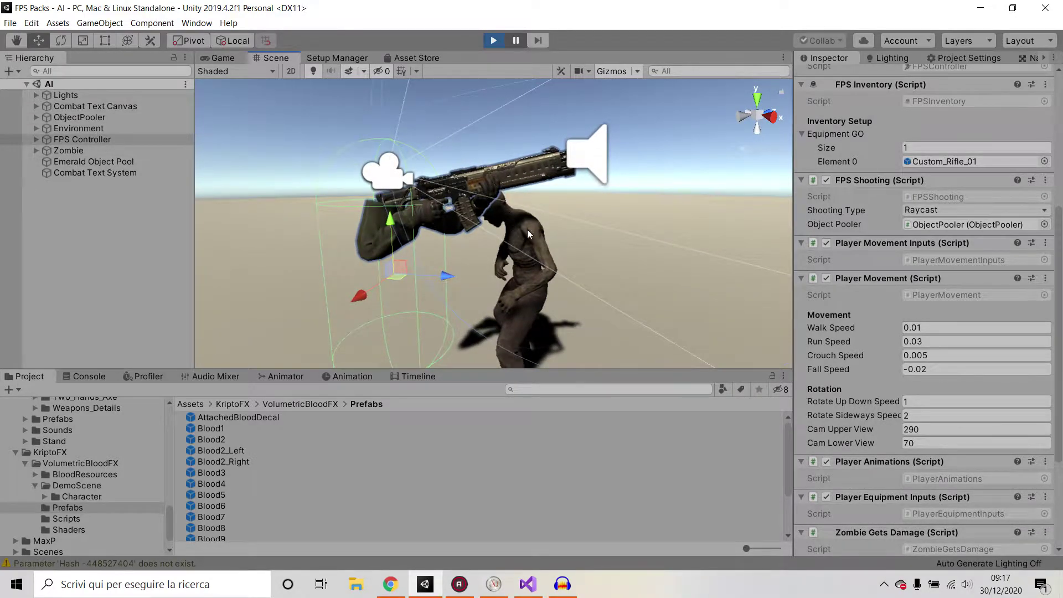
alt+drag(527, 233, 366, 98)
click(224, 58)
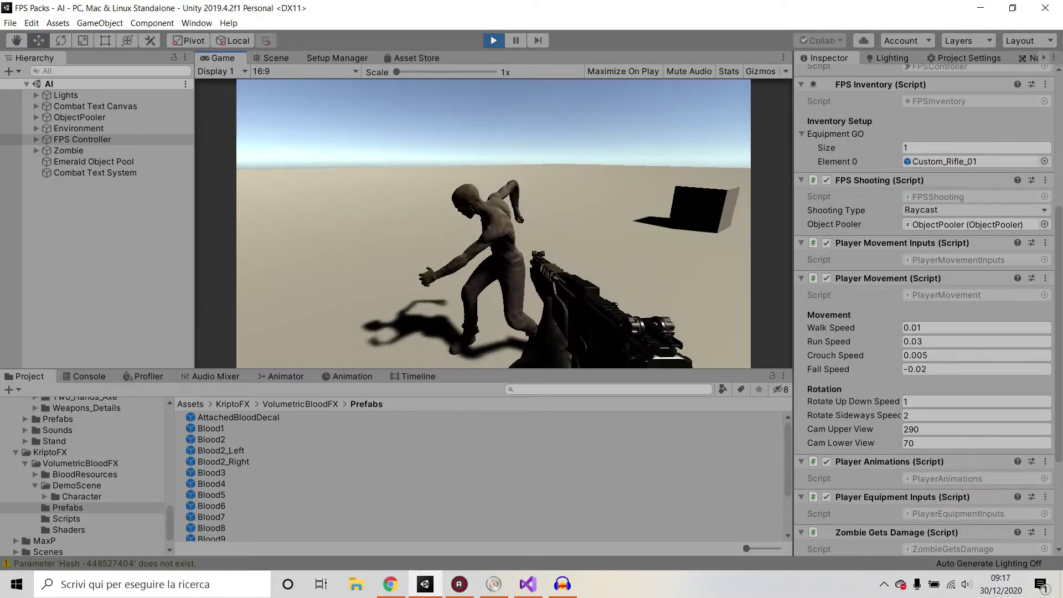
Step: Resume the play test and shoot the zombie repeatedly while backing away from it
key(s)
click(493, 224)
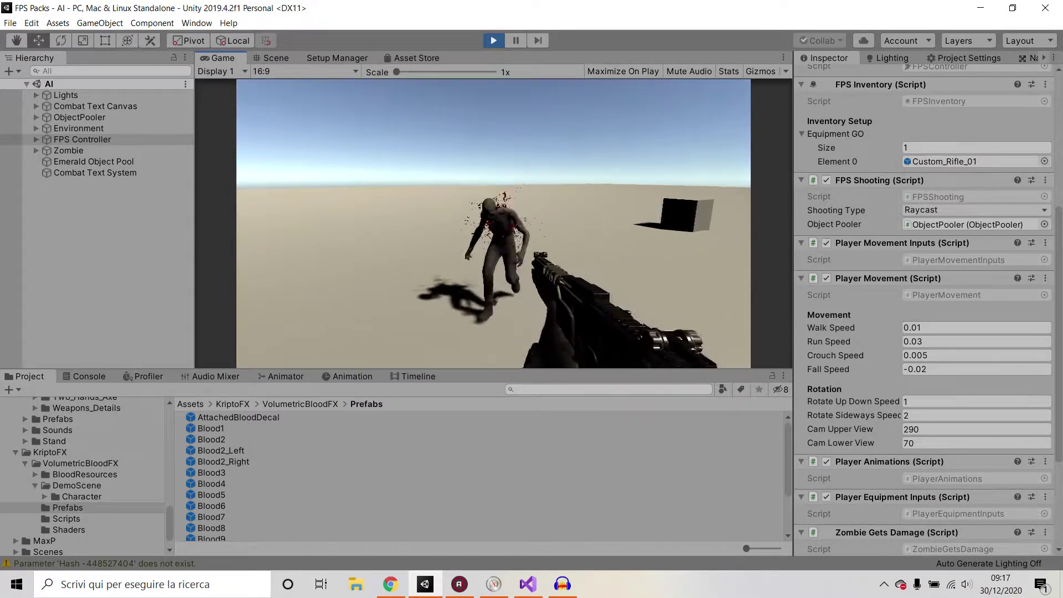
key(s)
click(493, 224)
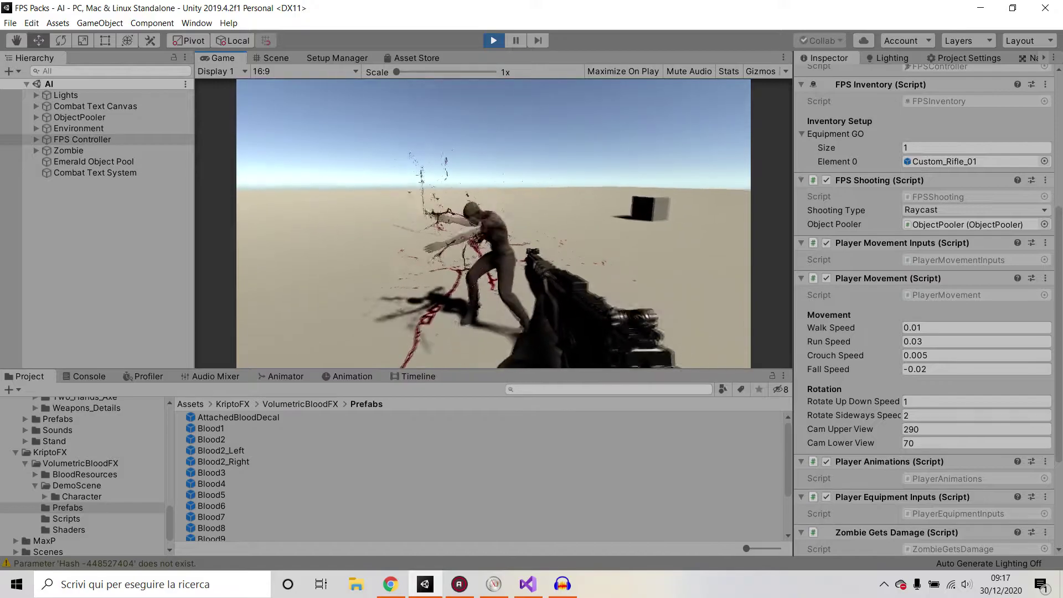
click(493, 223)
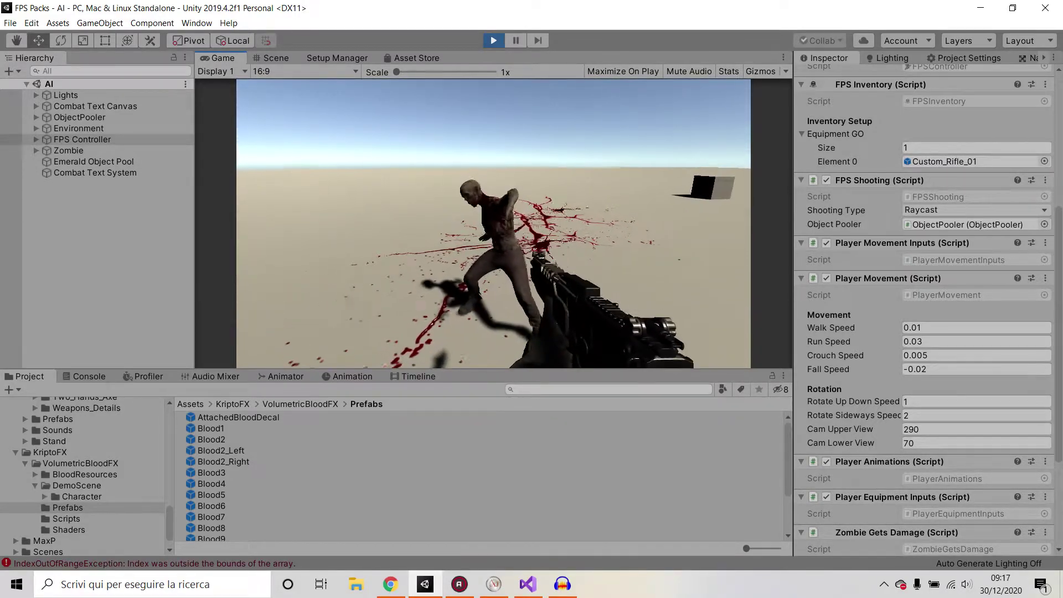
key(s)
click(493, 224)
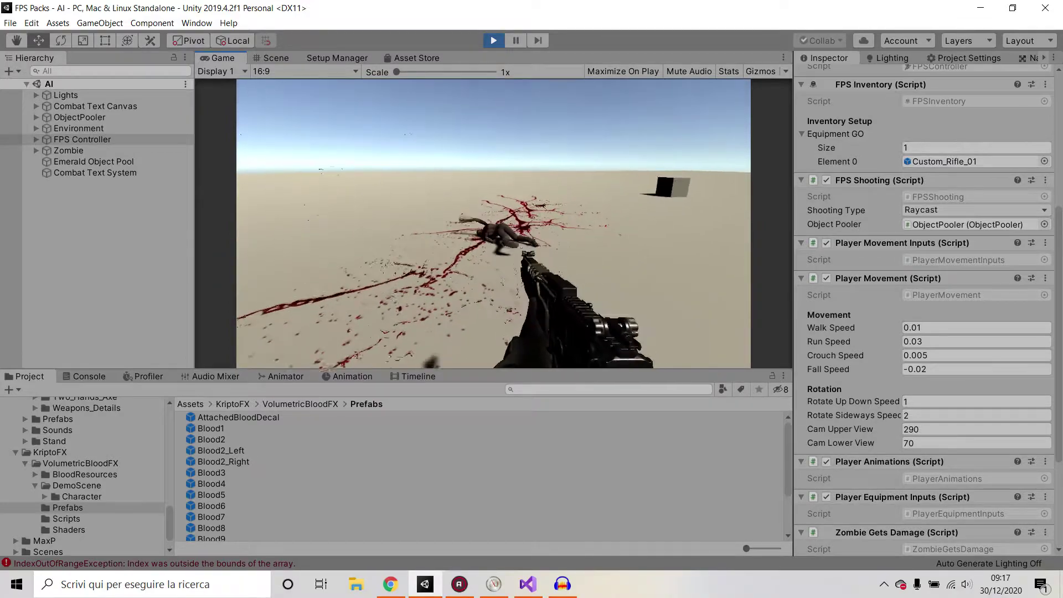
Step: Walk around the fallen zombie and inspect the blood decals on its body and the ground from different sides
key(w)
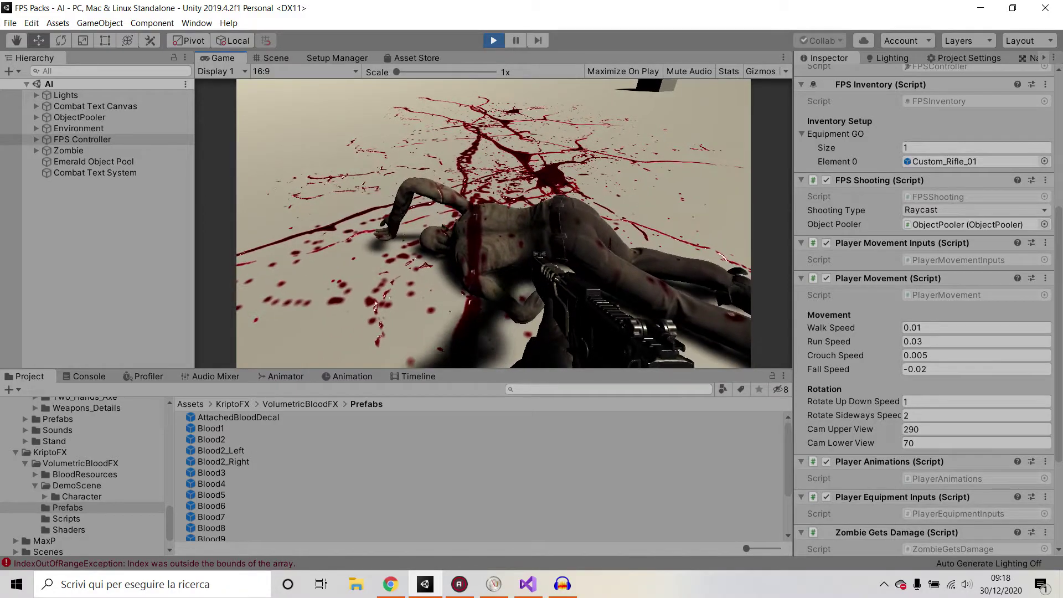
key(w)
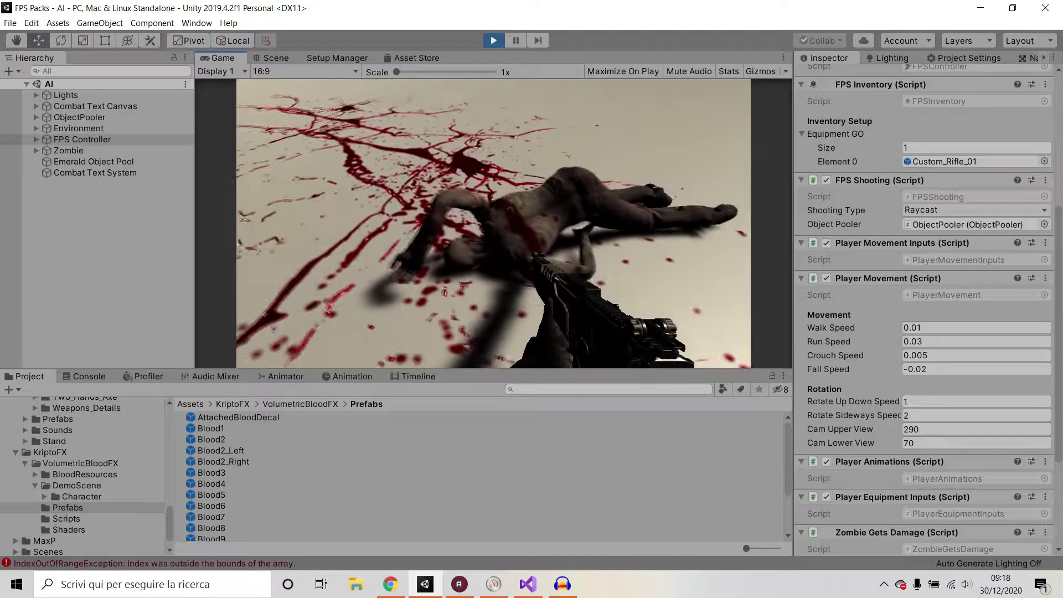
key(a)
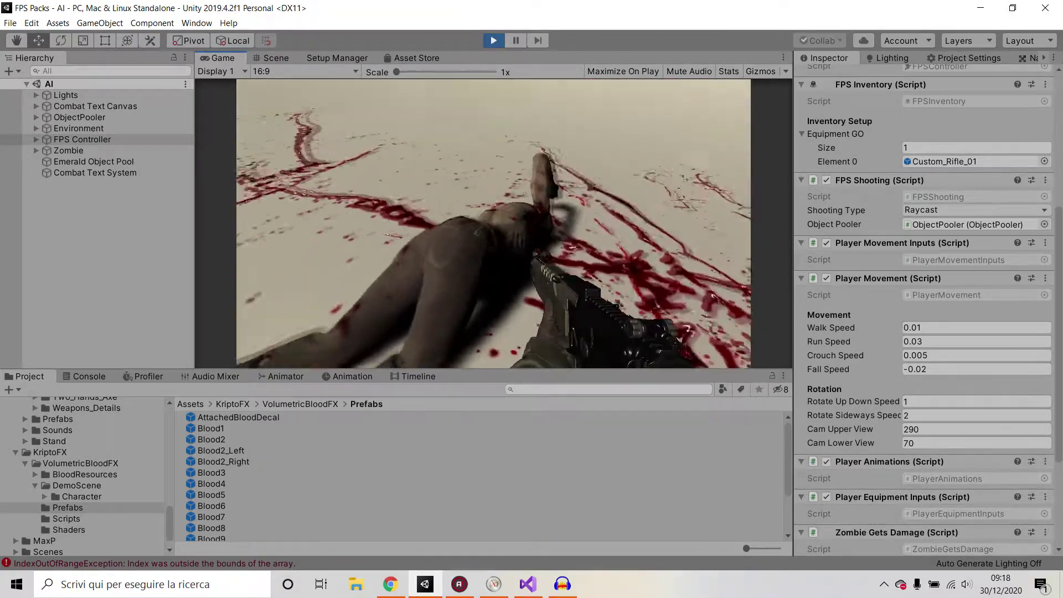
key(d)
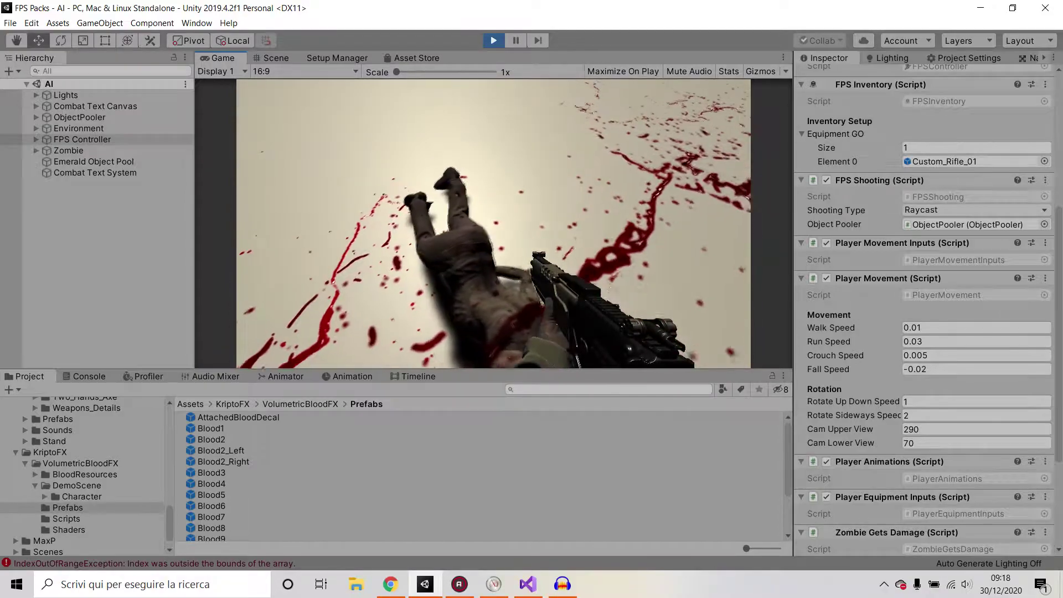
key(s)
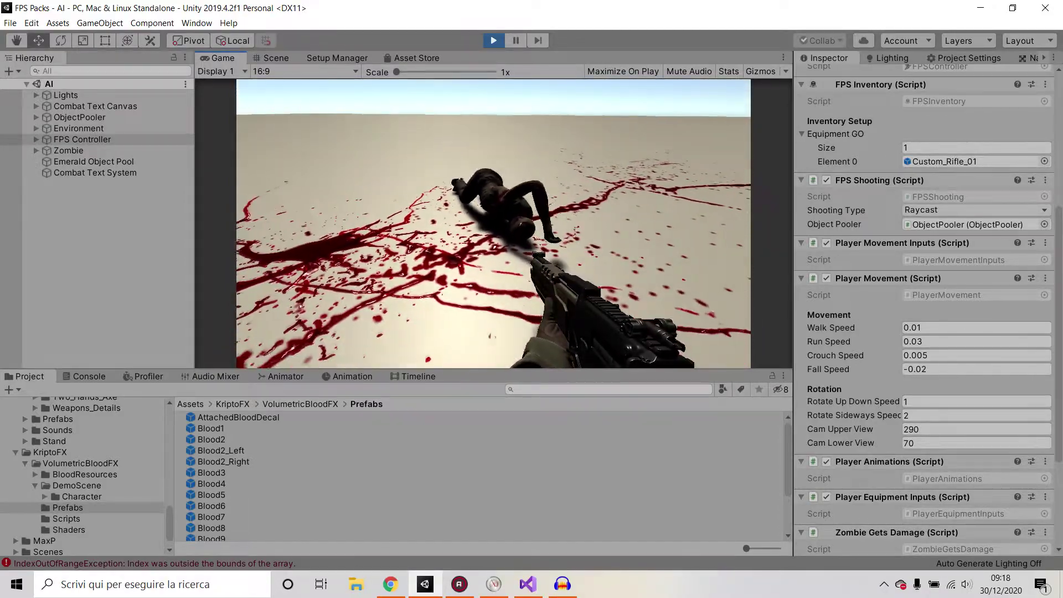